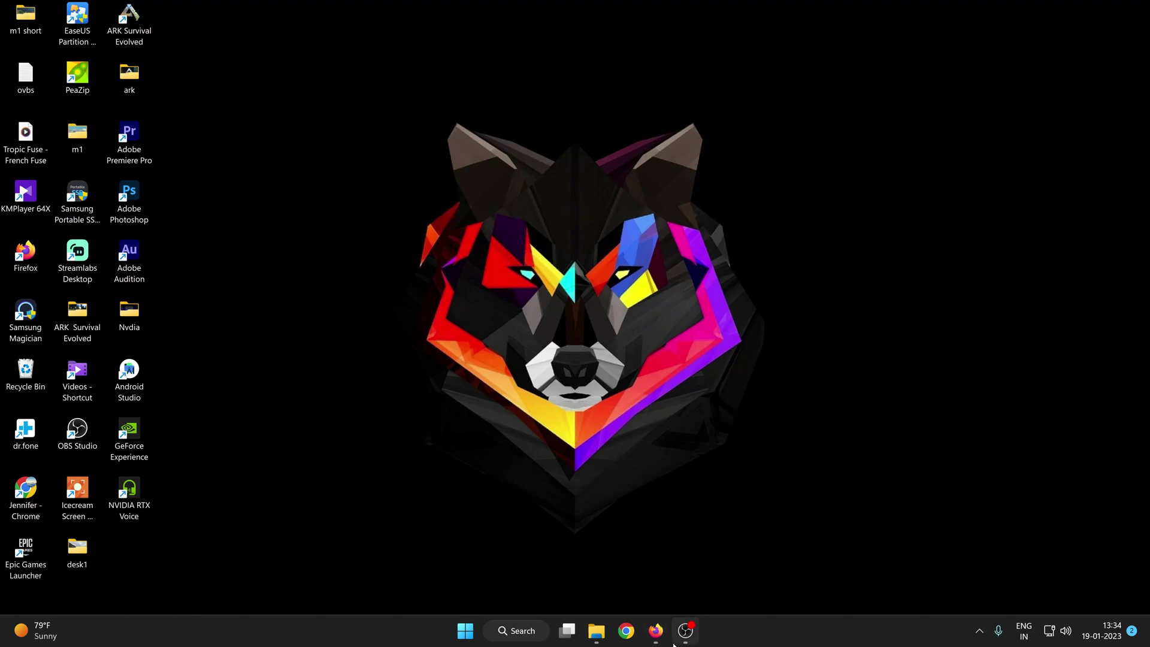
# Return to Firefox and open the 'NVIDIA RTX Voice: Setup Guide | GeForce News' result.
pyautogui.click(656, 630)
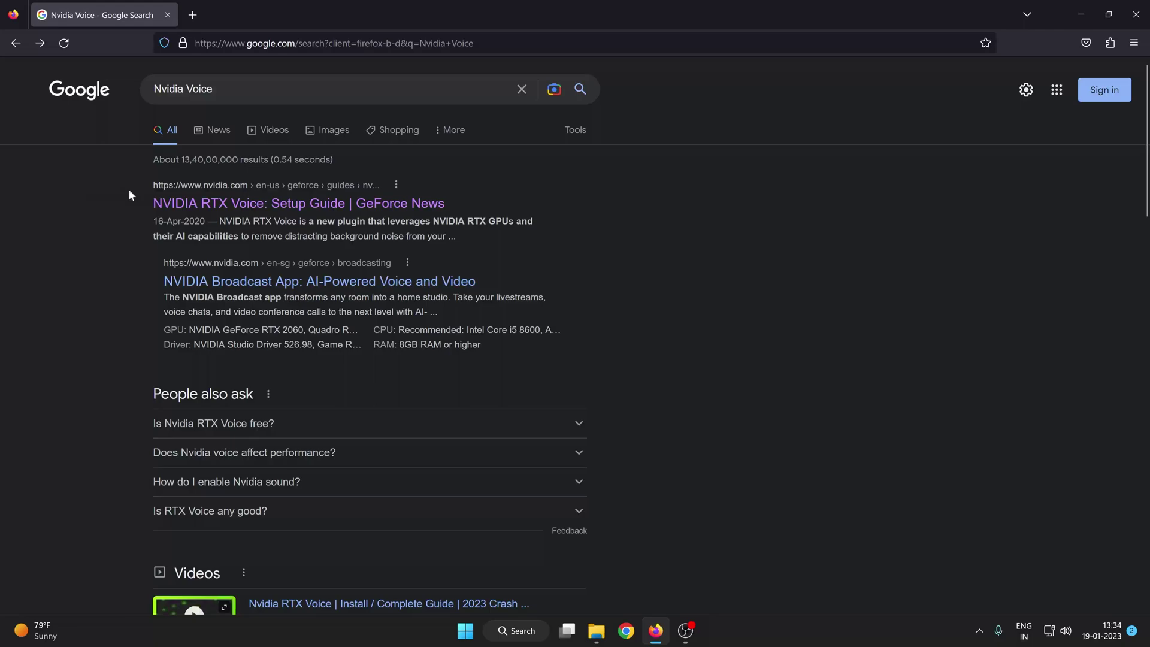
pyautogui.click(207, 202)
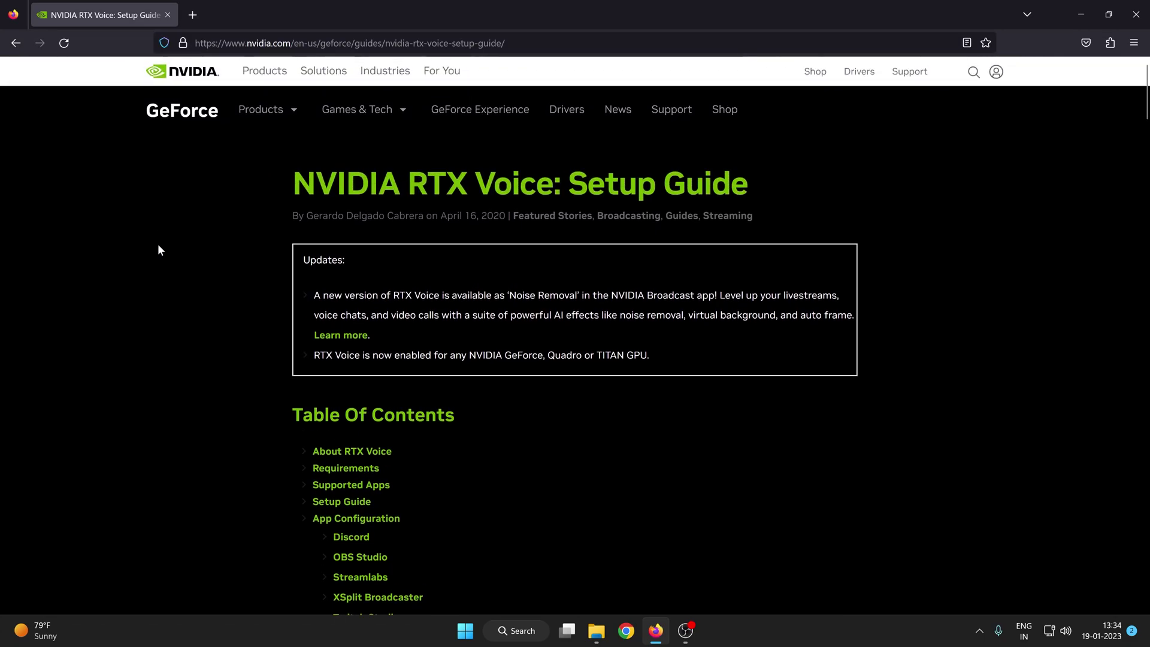
# Scroll the RTX Voice guide down to the Setup Guide steps and settings screenshot.
pyautogui.scroll(-8, 159, 249)
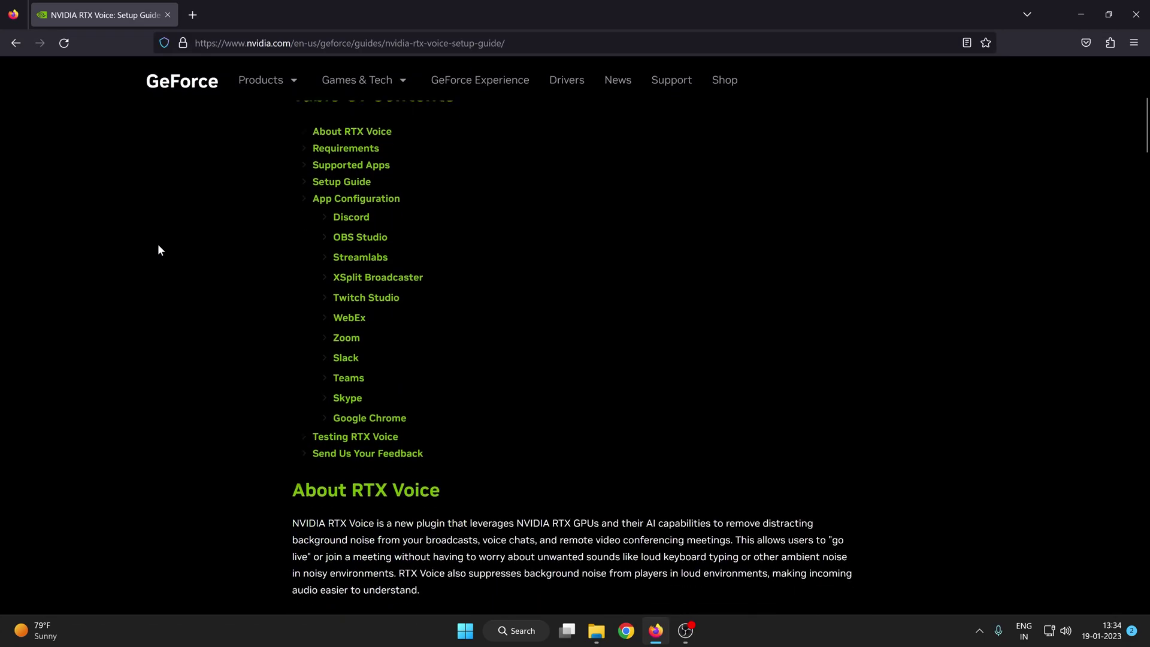
pyautogui.scroll(-6, 159, 247)
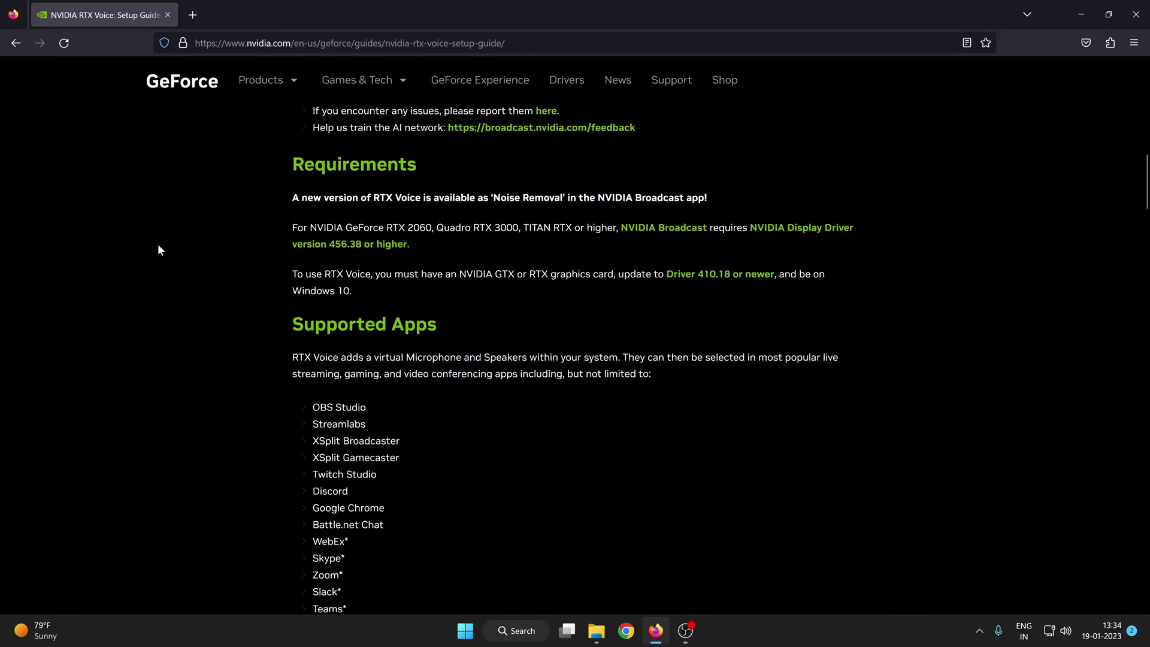
pyautogui.scroll(-7, 158, 246)
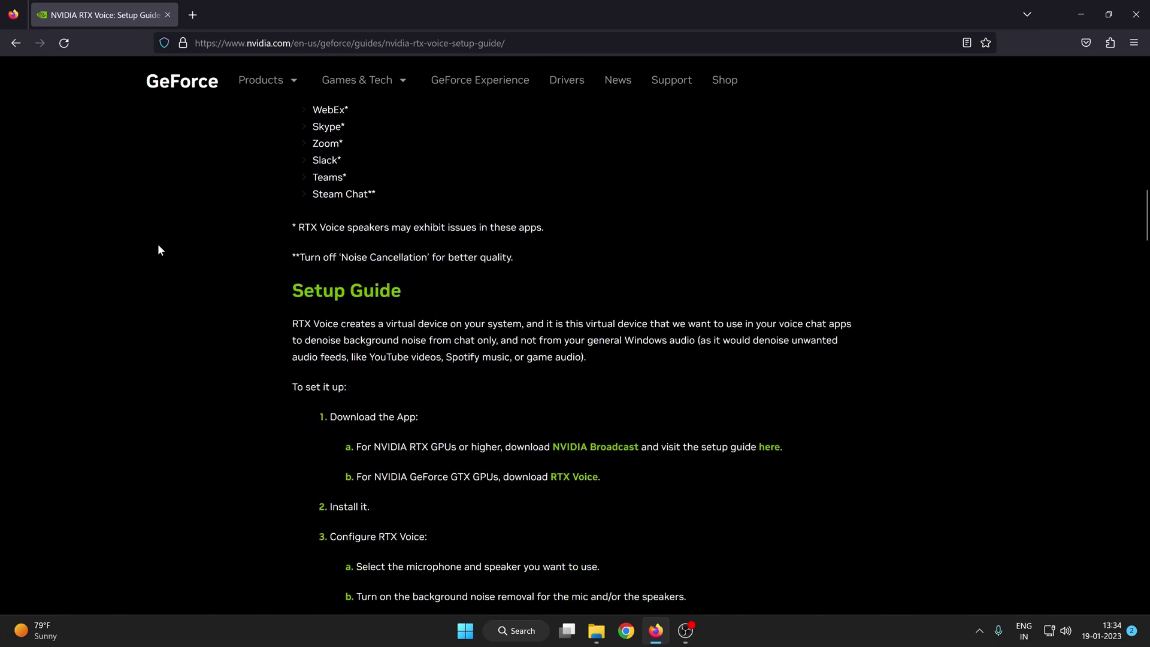
pyautogui.scroll(-3, 159, 250)
pyautogui.scroll(1, 159, 250)
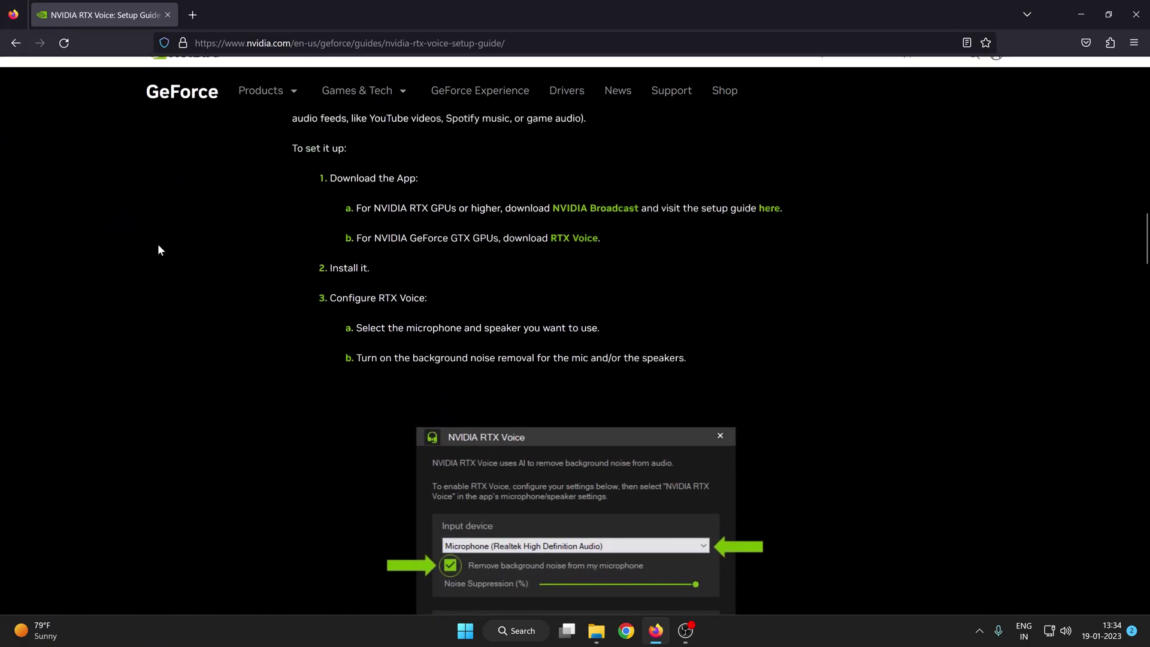
pyautogui.scroll(1, 159, 250)
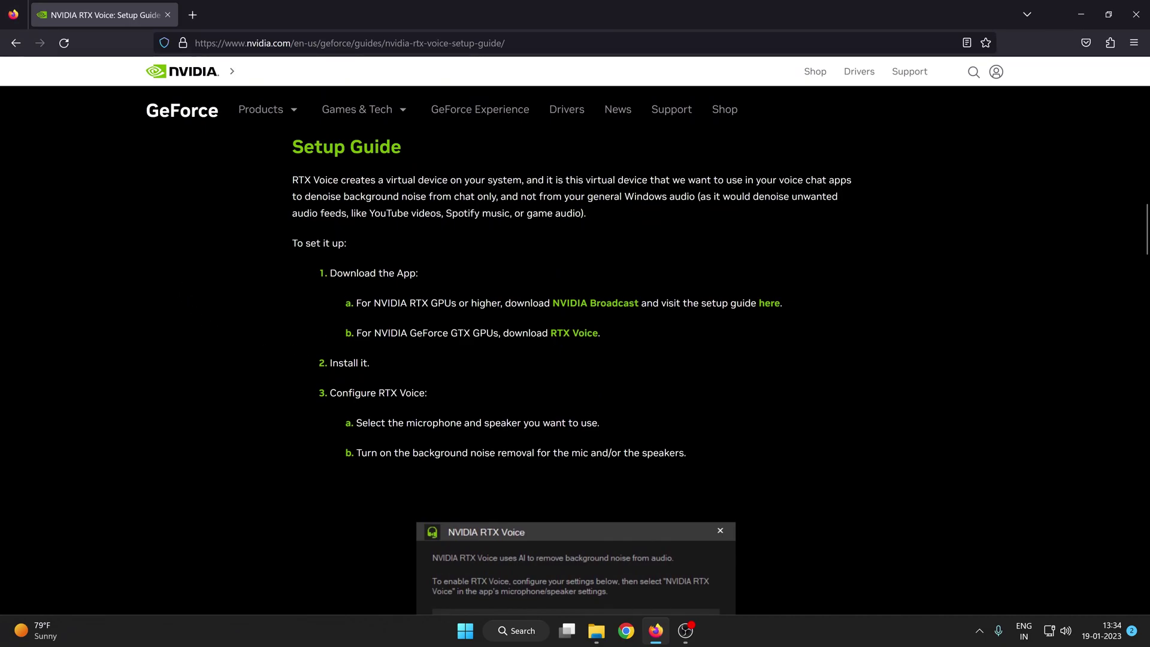
# Highlight the GTX download note in step b, then minimize Firefox to the desktop.
pyautogui.moveTo(357, 333); pyautogui.dragTo(442, 345)
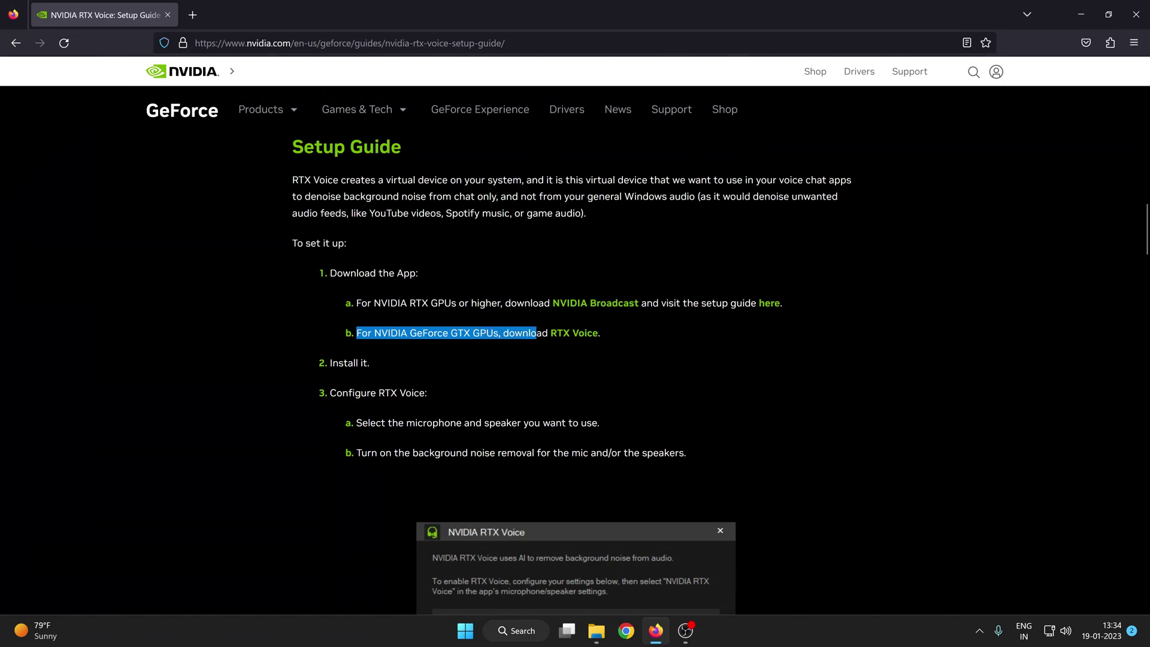
pyautogui.click(538, 339)
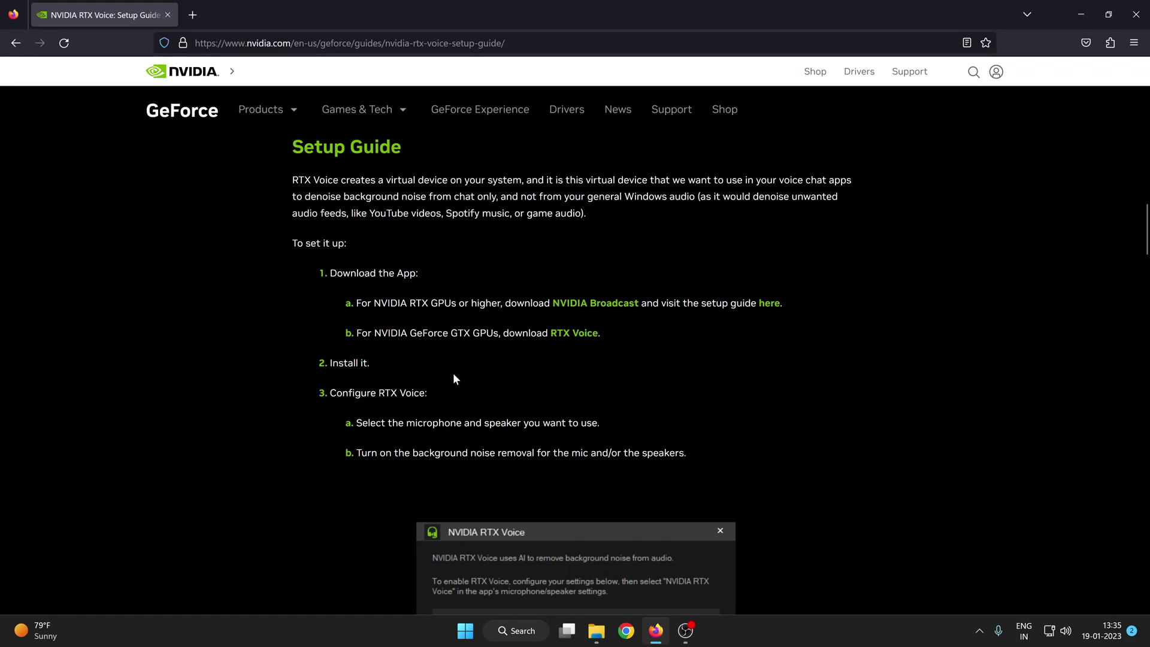
pyautogui.scroll(-3, 443, 374)
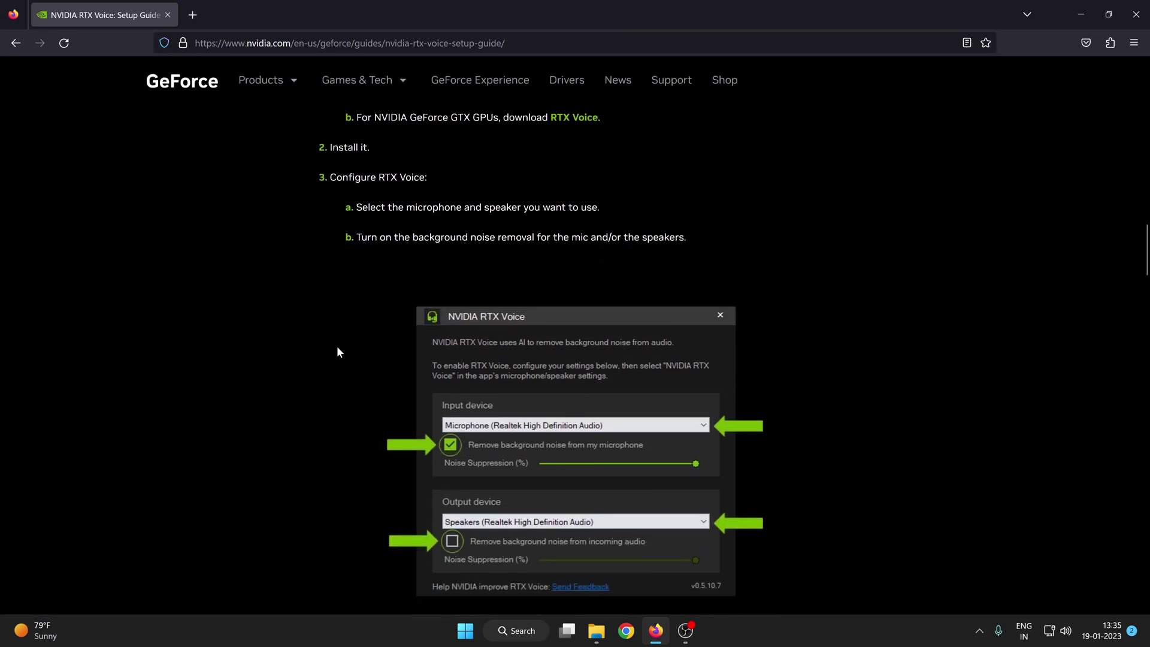
pyautogui.click(1079, 13)
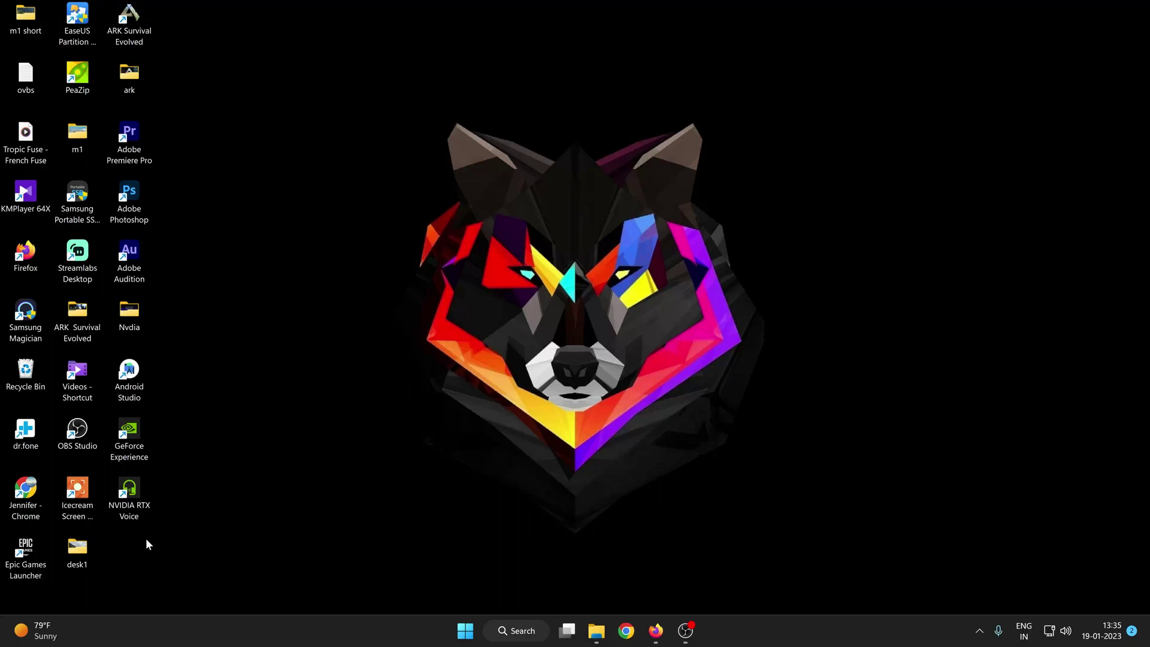
# Launch RTX Voice, pick USB Condenser Microphone as input with noise removal on, and close the window.
pyautogui.doubleClick(143, 509)
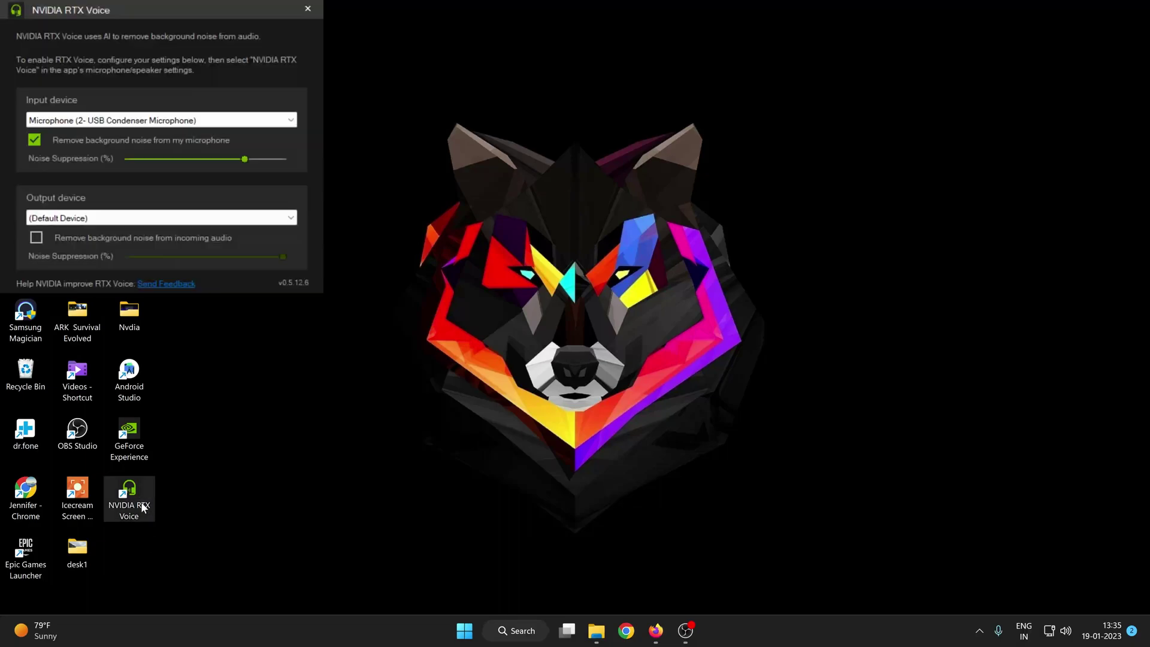
pyautogui.moveTo(195, 11); pyautogui.dragTo(564, 113)
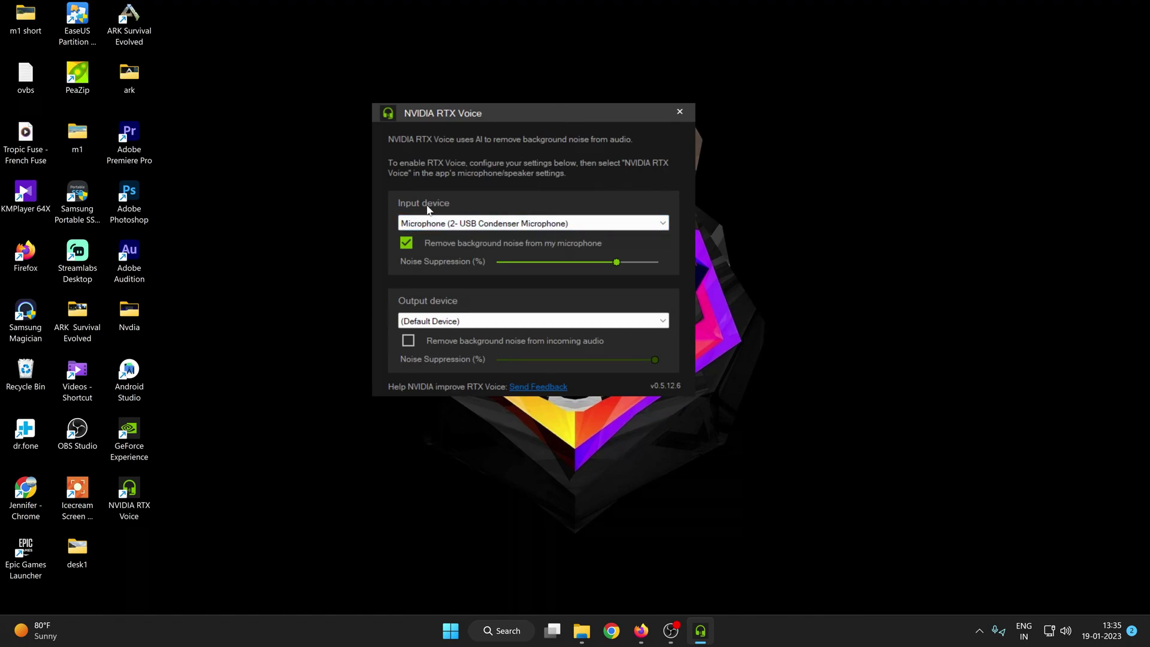
pyautogui.click(477, 226)
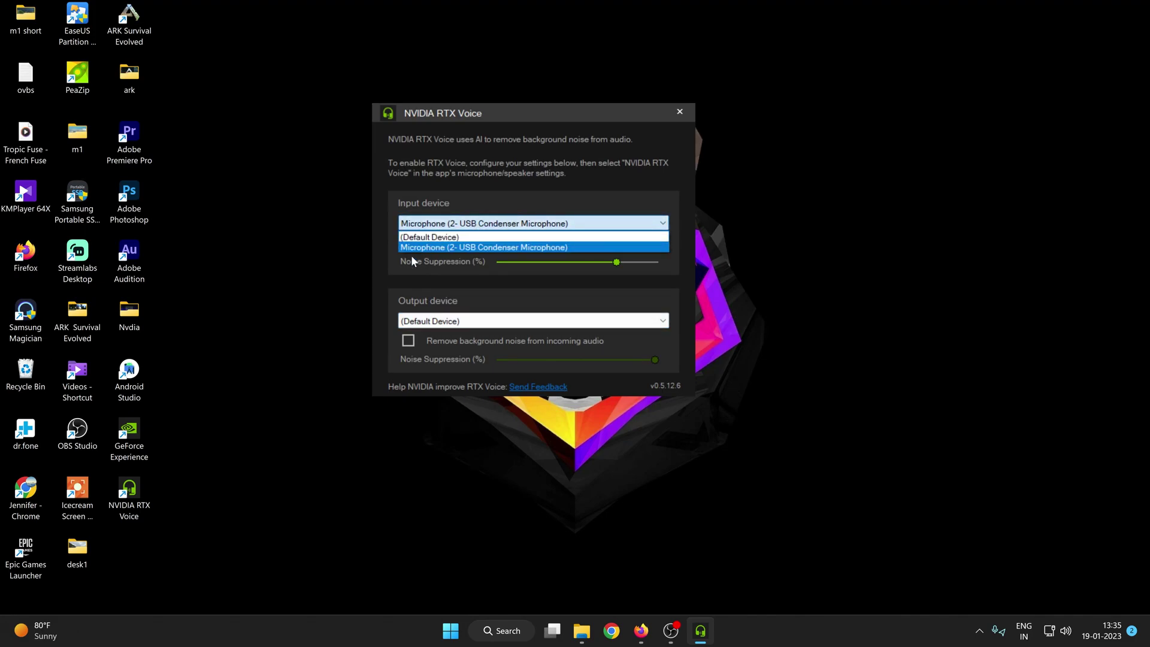
pyautogui.click(475, 247)
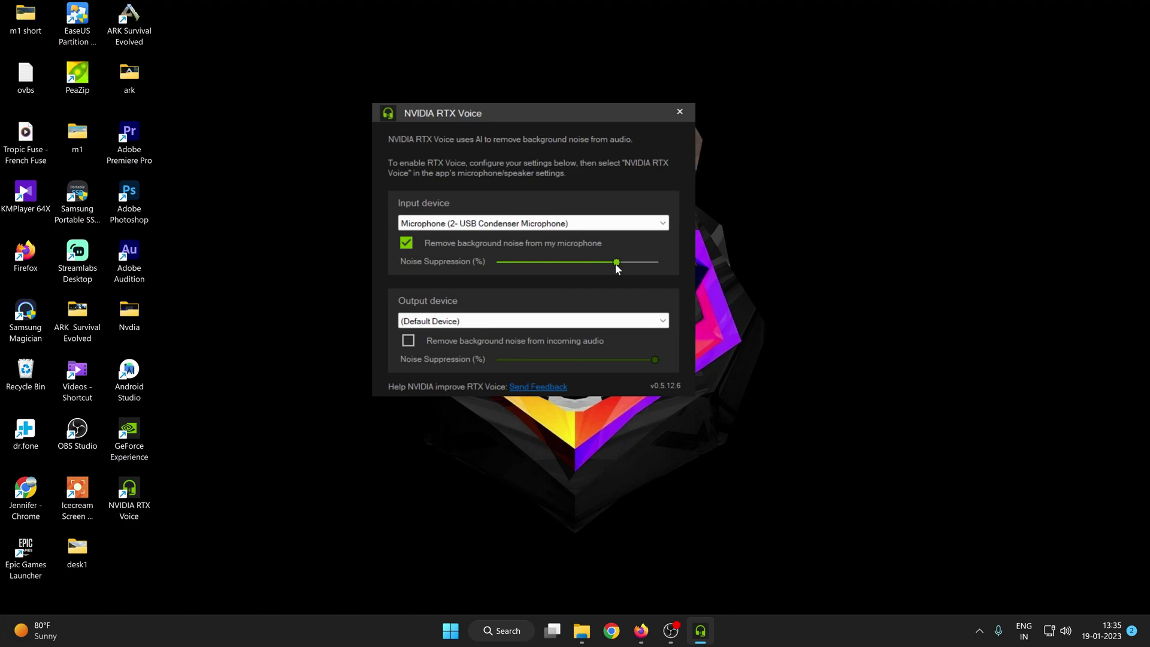
pyautogui.click(679, 112)
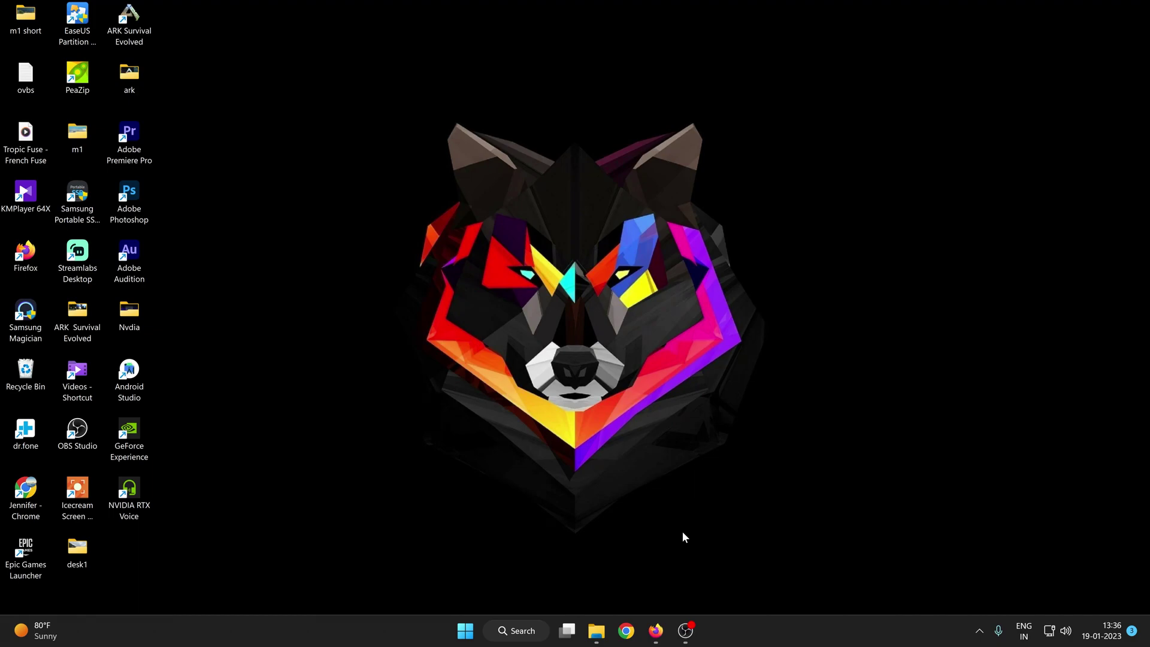
# Restore Firefox and scroll the guide past the Discord steps to the OBS Studio heading.
pyautogui.click(655, 633)
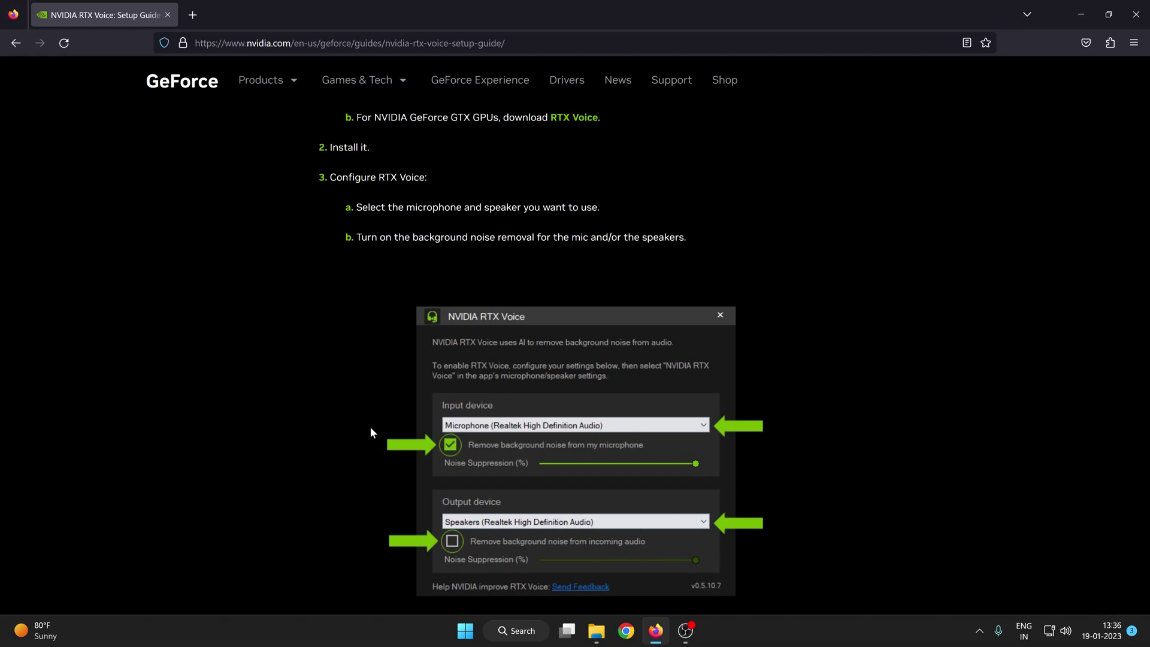
pyautogui.scroll(-2, 371, 428)
pyautogui.scroll(-10, 371, 428)
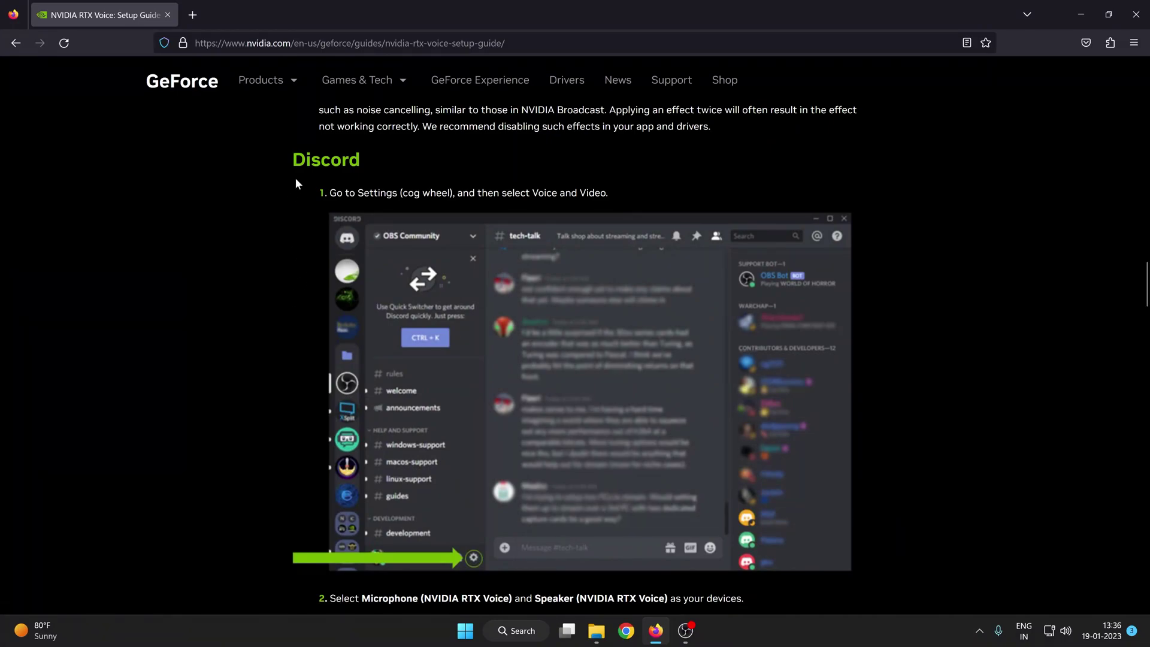
pyautogui.scroll(-3, 296, 198)
pyautogui.scroll(3, 298, 204)
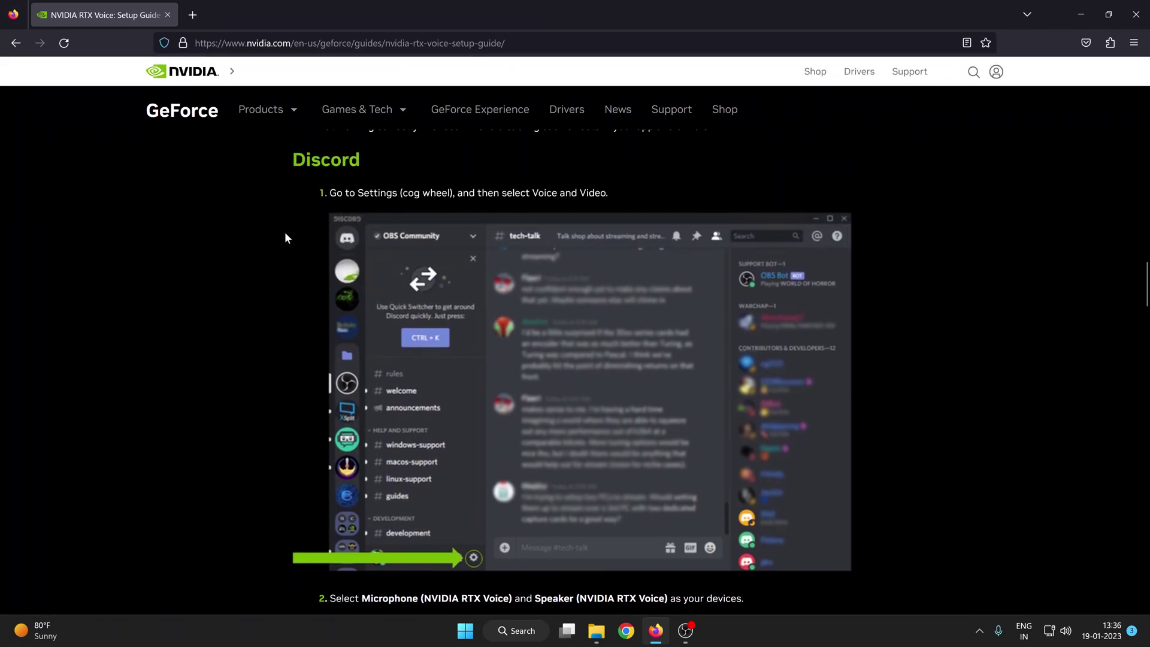
pyautogui.scroll(-5, 285, 238)
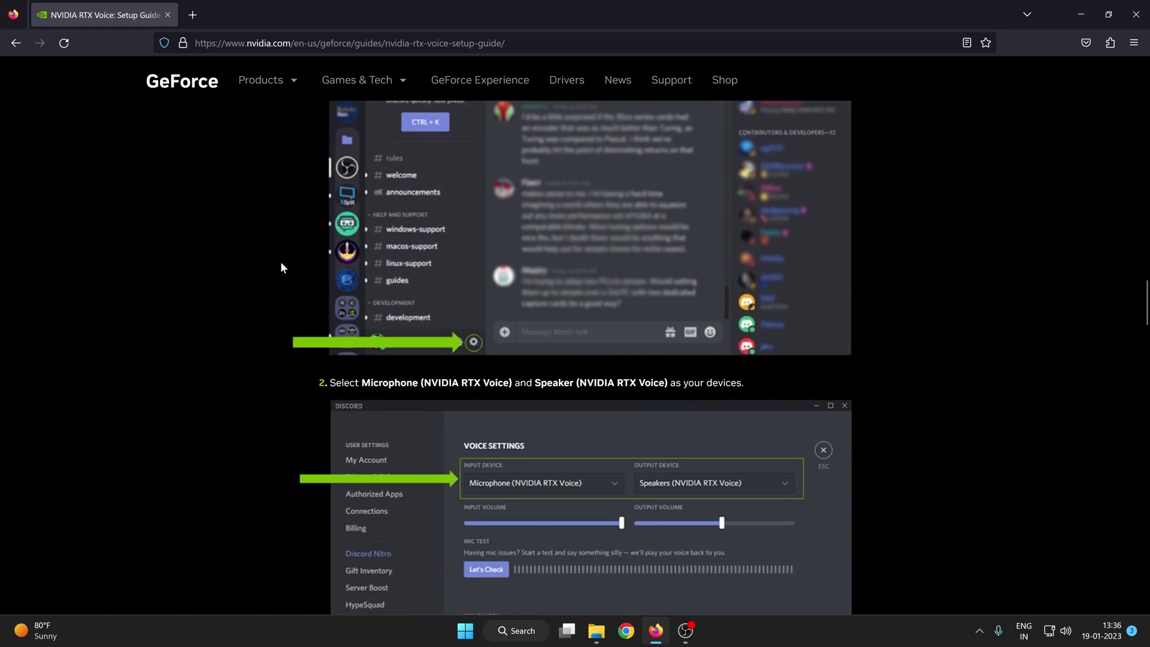
pyautogui.scroll(-5, 273, 340)
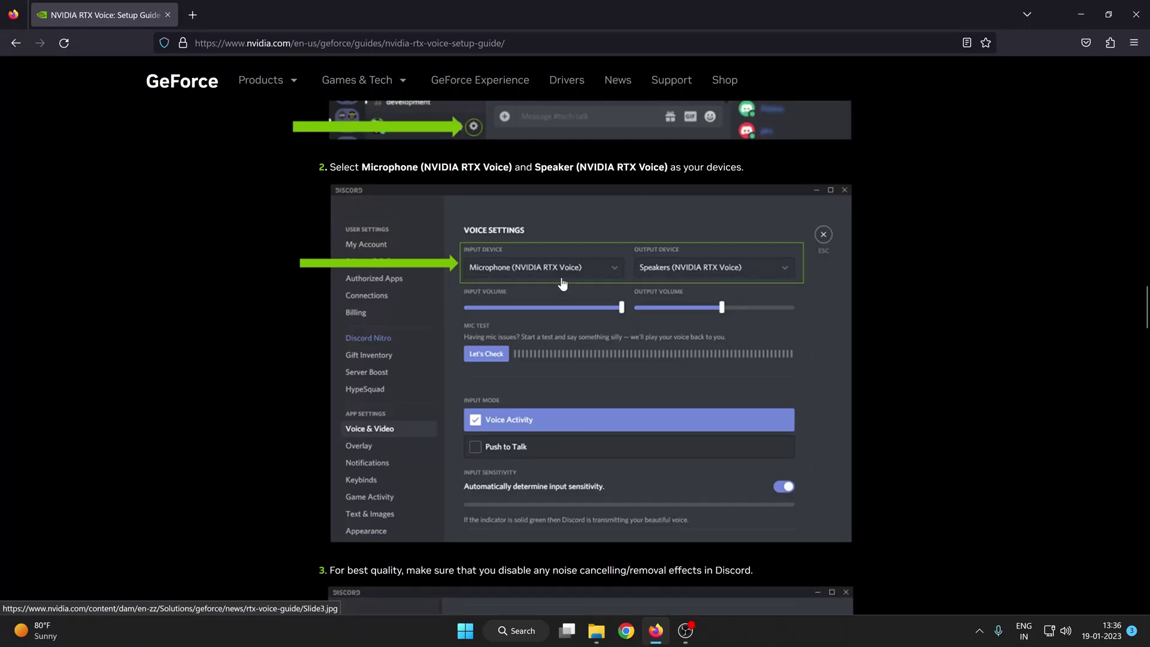
pyautogui.scroll(-10, 563, 284)
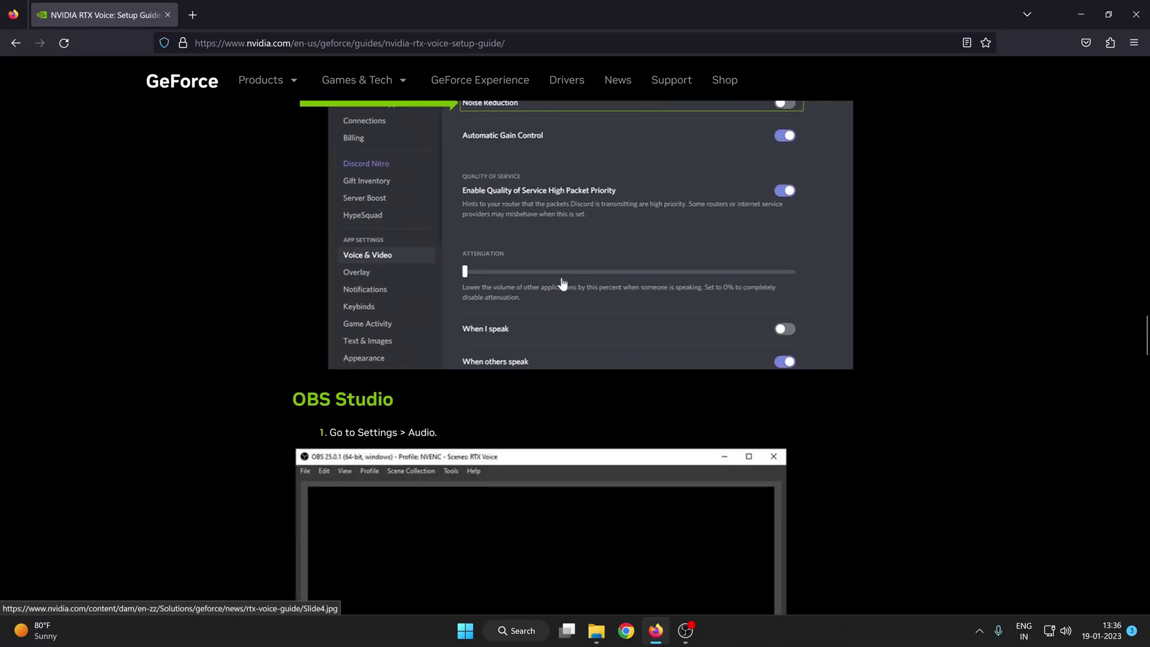
# Scroll through the OBS, StreamLabs, XSplit and Twitch Studio sections, then minimize Firefox.
pyautogui.scroll(-2, 563, 284)
pyautogui.scroll(2, 563, 283)
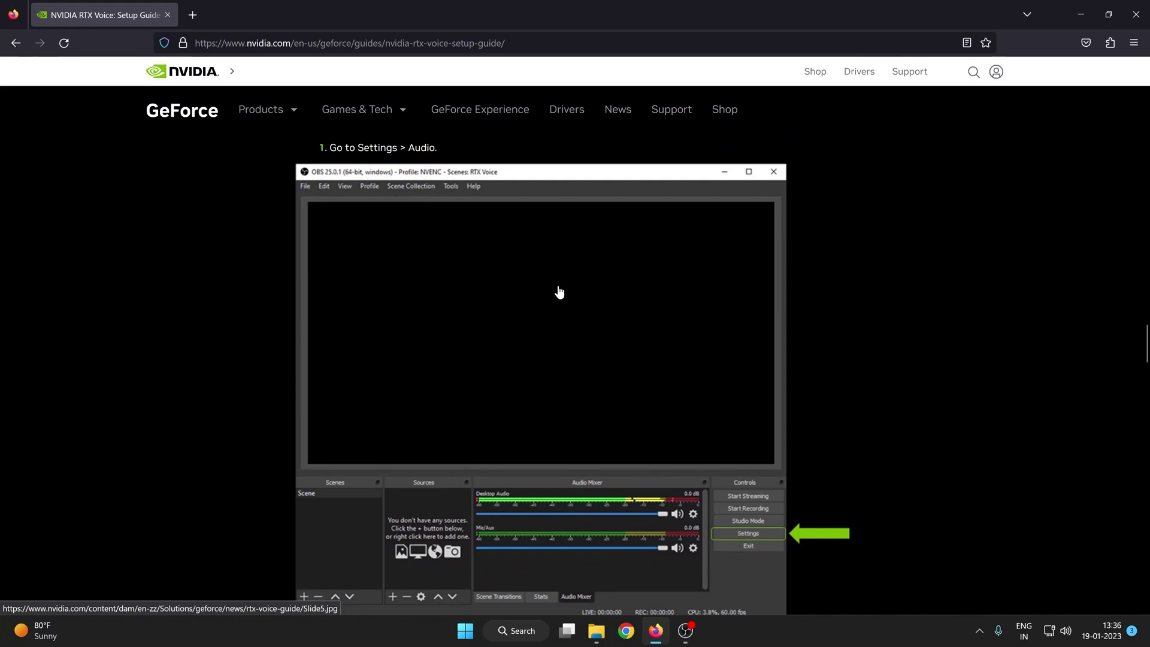
pyautogui.scroll(-2, 557, 293)
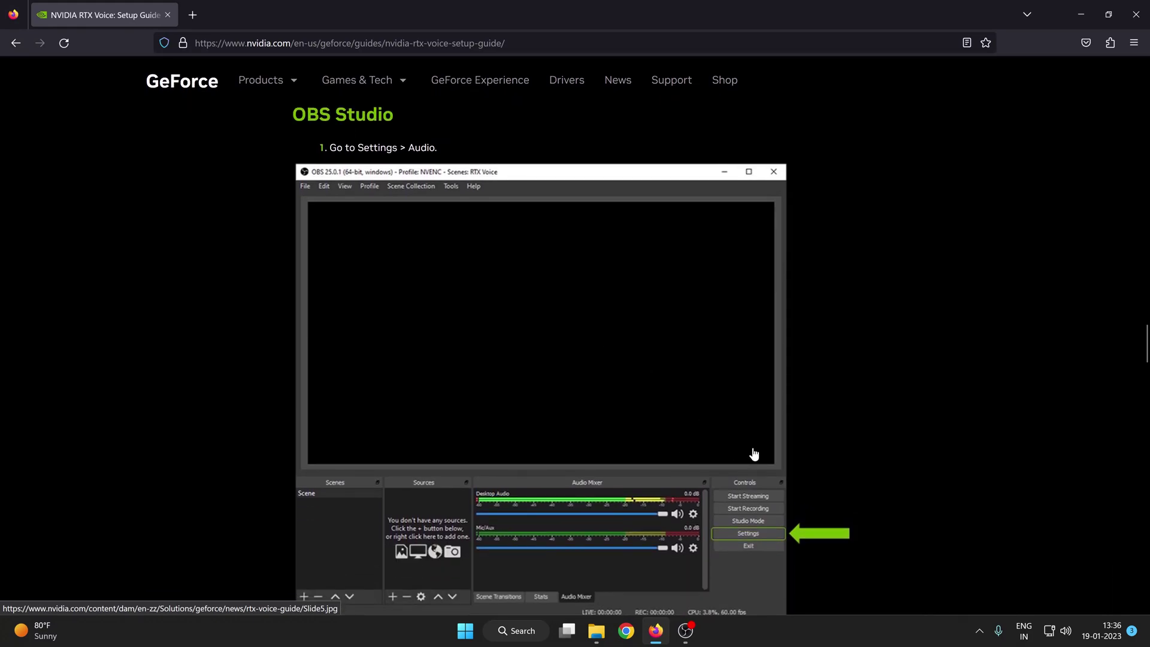
pyautogui.scroll(-2, 758, 452)
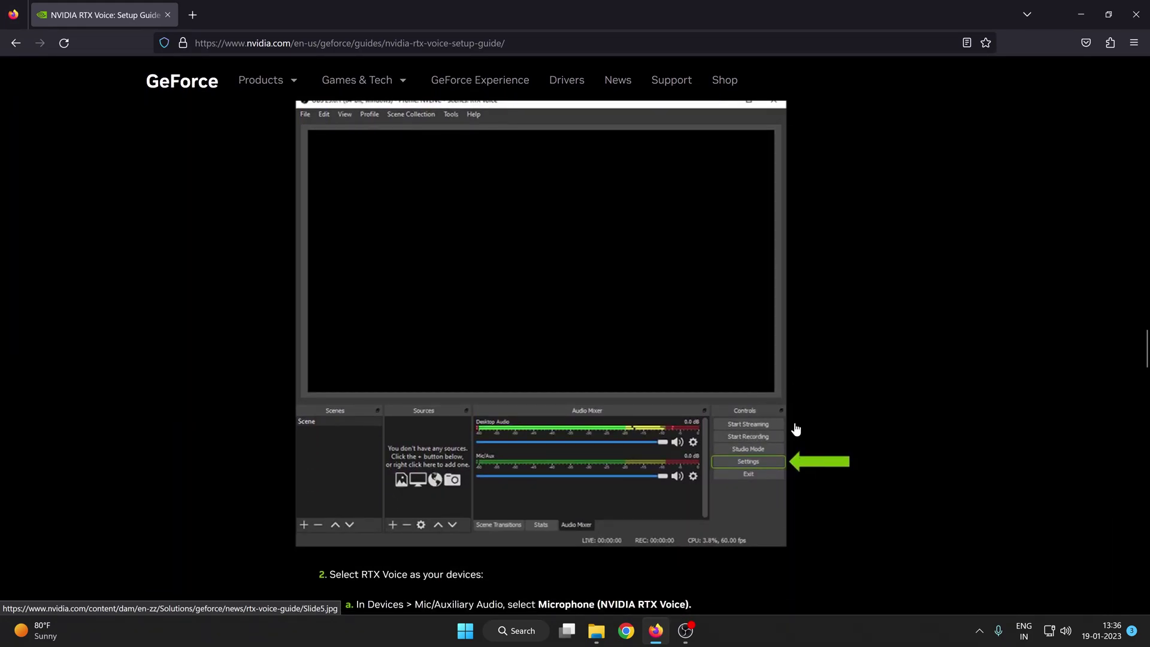
pyautogui.scroll(-5, 758, 479)
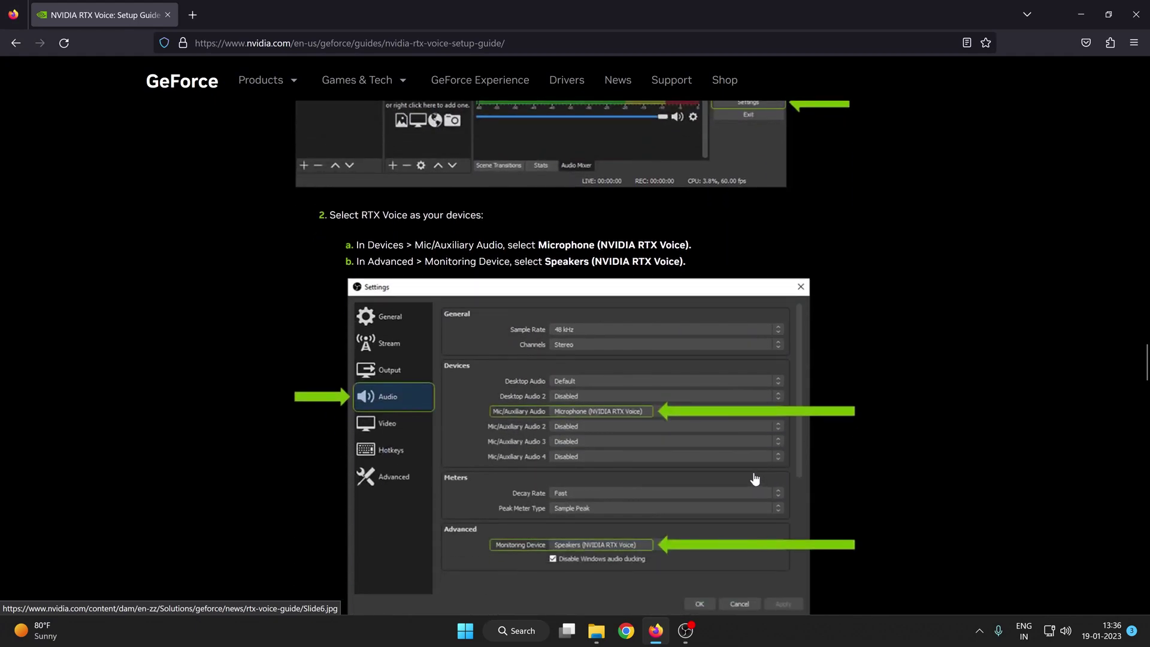
pyautogui.scroll(-2, 395, 420)
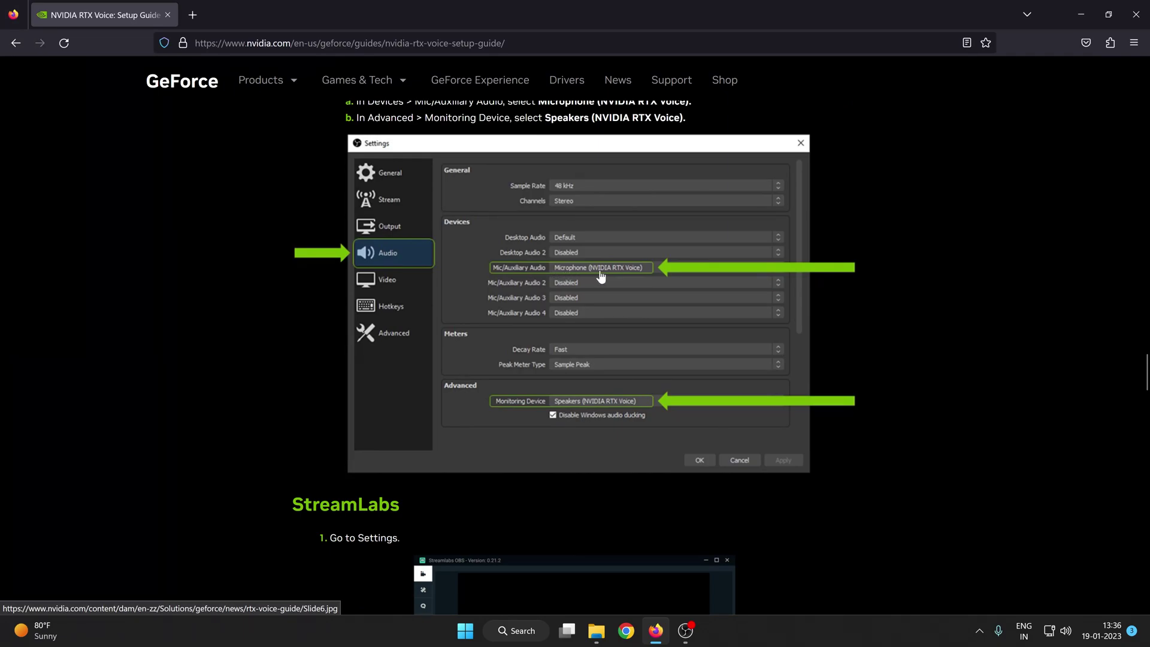
pyautogui.scroll(-6, 601, 276)
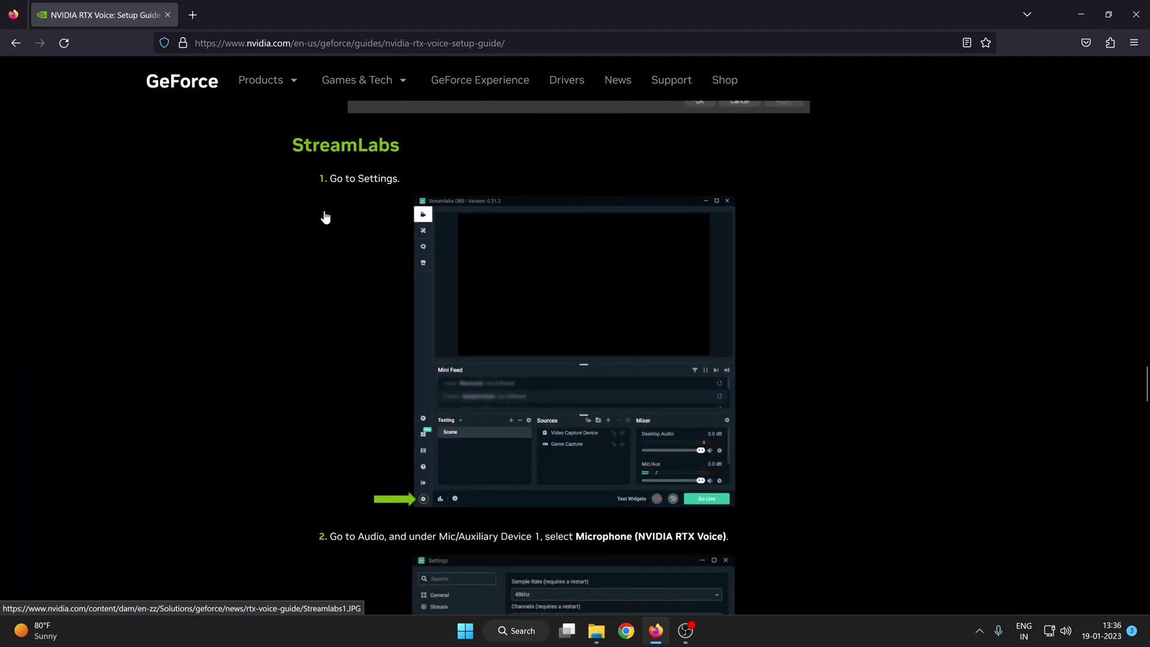
pyautogui.scroll(-9, 322, 335)
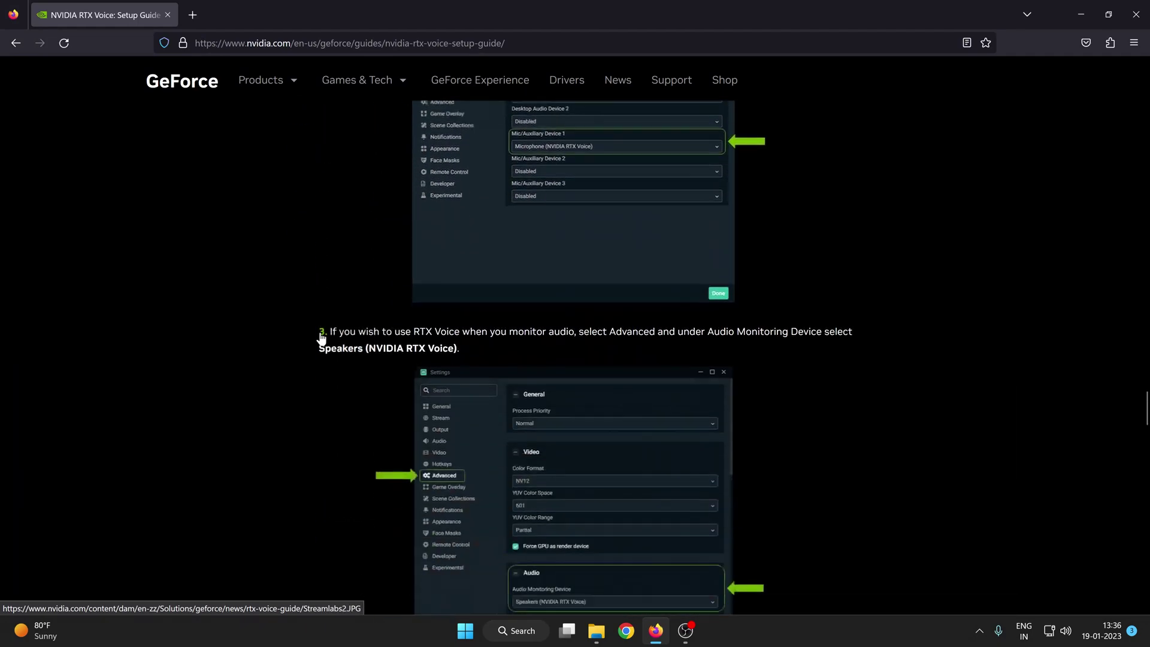
pyautogui.scroll(-10, 322, 337)
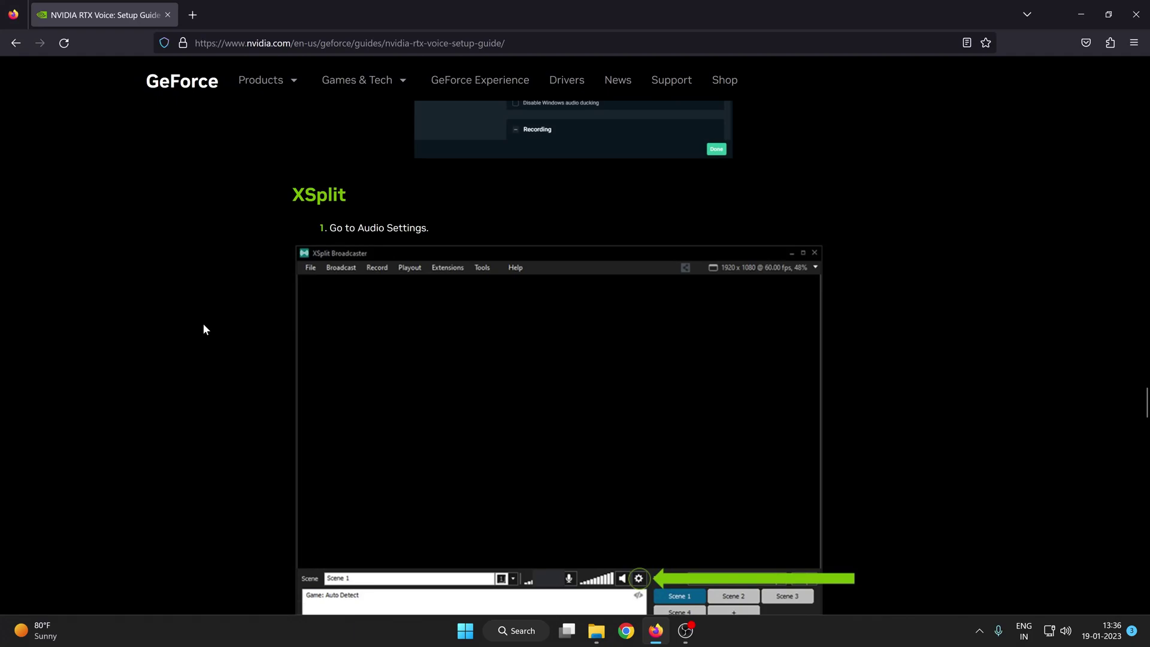
pyautogui.scroll(-14, 222, 329)
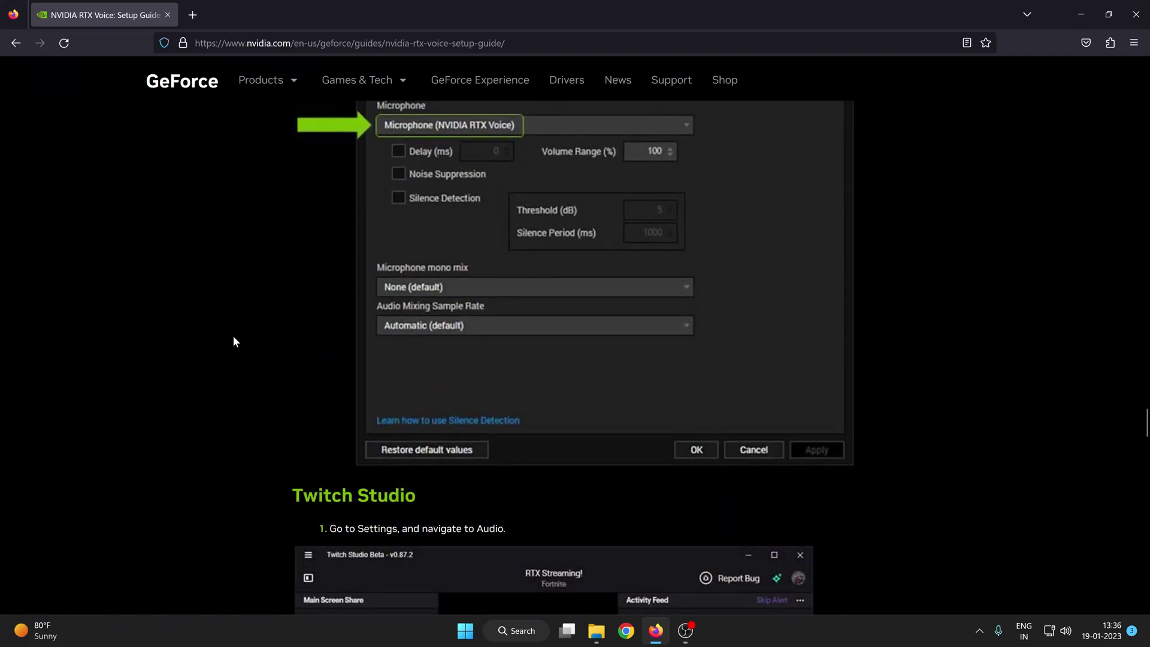
pyautogui.click(1072, 17)
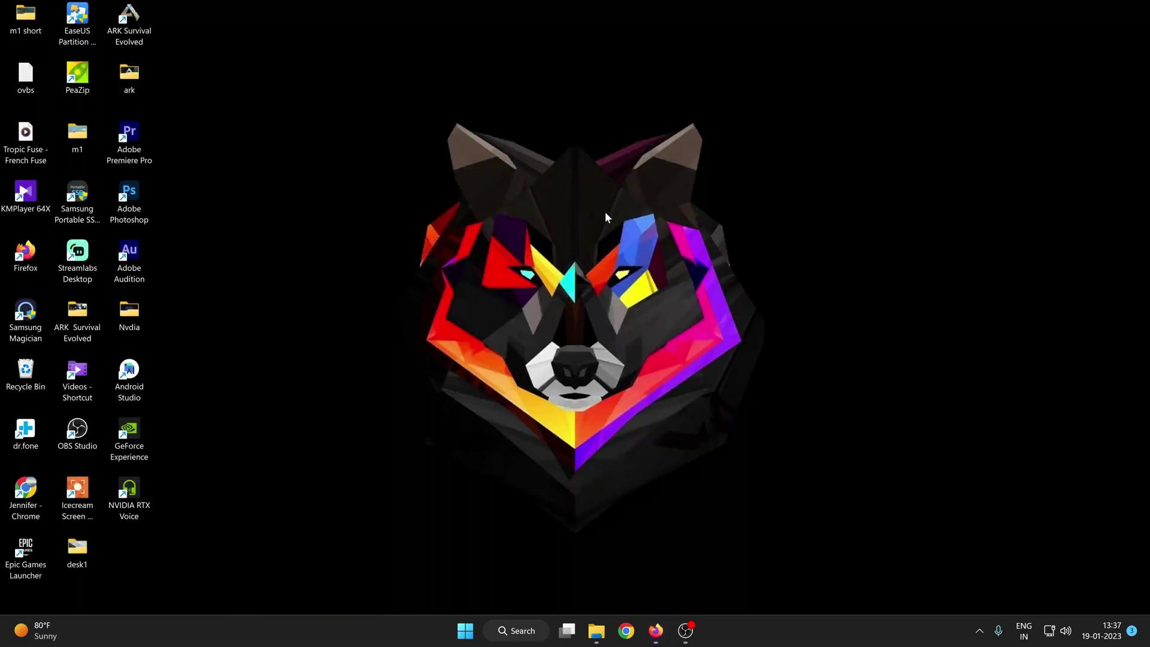